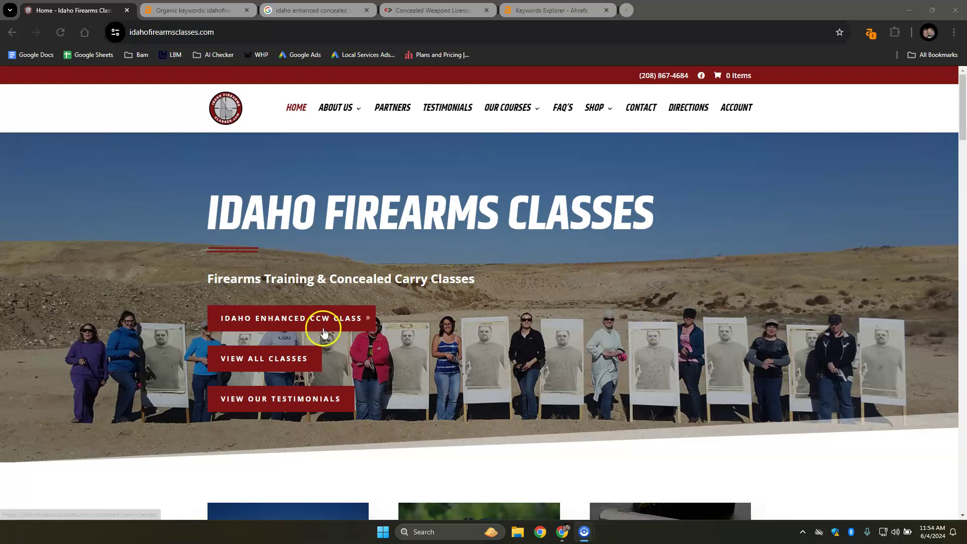
Look over the Idaho Firearms Classes home page down to the memberships and gift cards section, and return to the hero banner
{"action": "scroll", "coordinate": [683, 265], "scroll_direction": "down", "scroll_amount": 1}
{"action": "scroll", "coordinate": [683, 270], "scroll_direction": "down", "scroll_amount": 5}
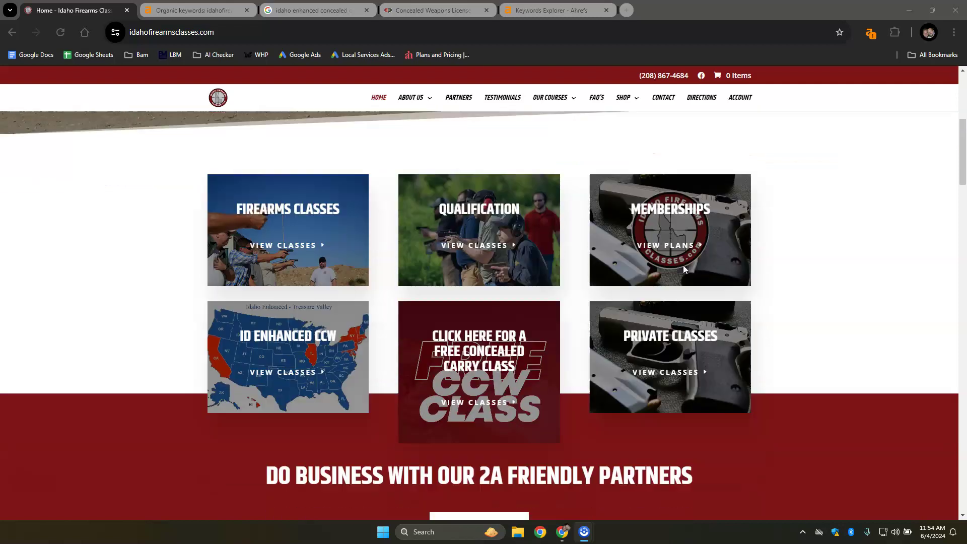
{"action": "scroll", "coordinate": [683, 267], "scroll_direction": "down", "scroll_amount": 9}
{"action": "scroll", "coordinate": [574, 320], "scroll_direction": "down", "scroll_amount": 5}
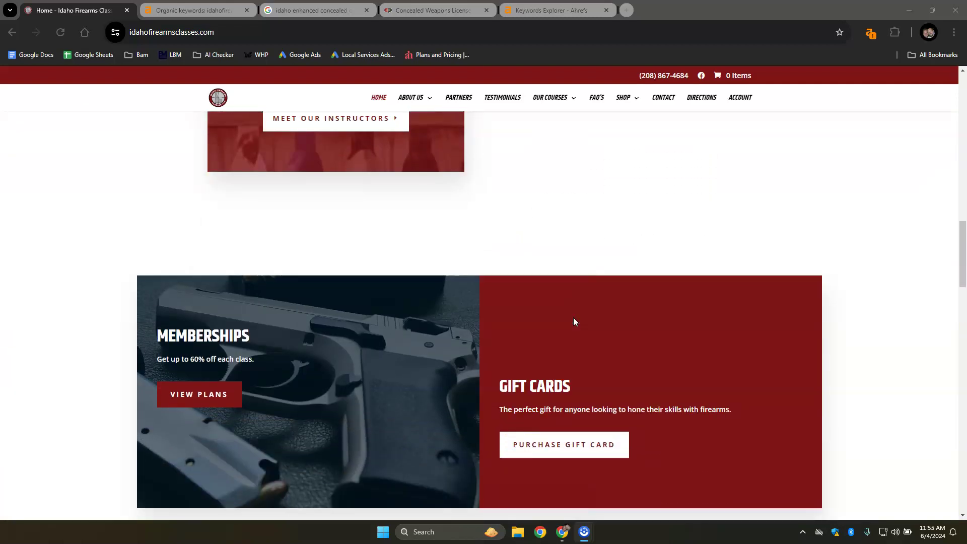
{"action": "left_click_drag", "start_coordinate": [963, 253], "coordinate": [963, 107]}
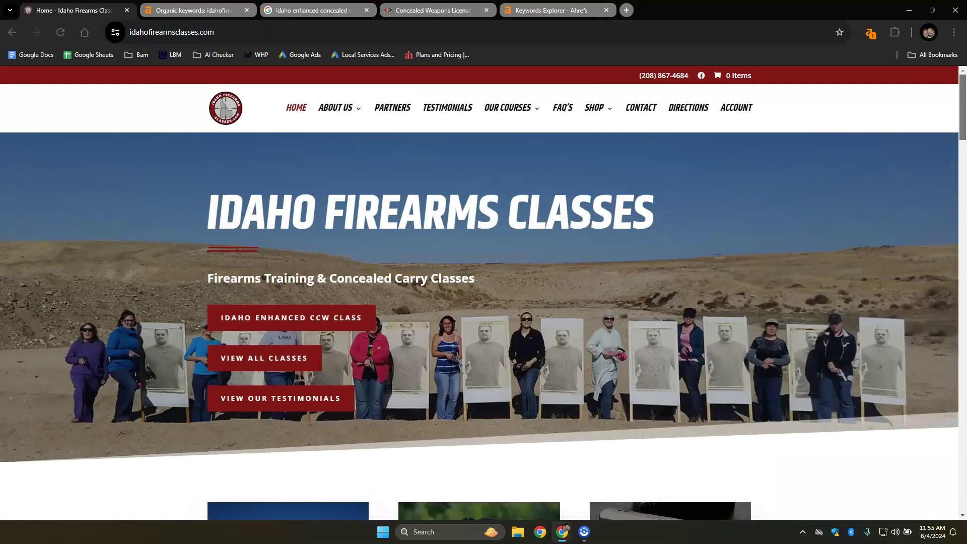
Check the home page's word count in the Ahrefs extension's content report and close the report
{"action": "left_click", "coordinate": [871, 33]}
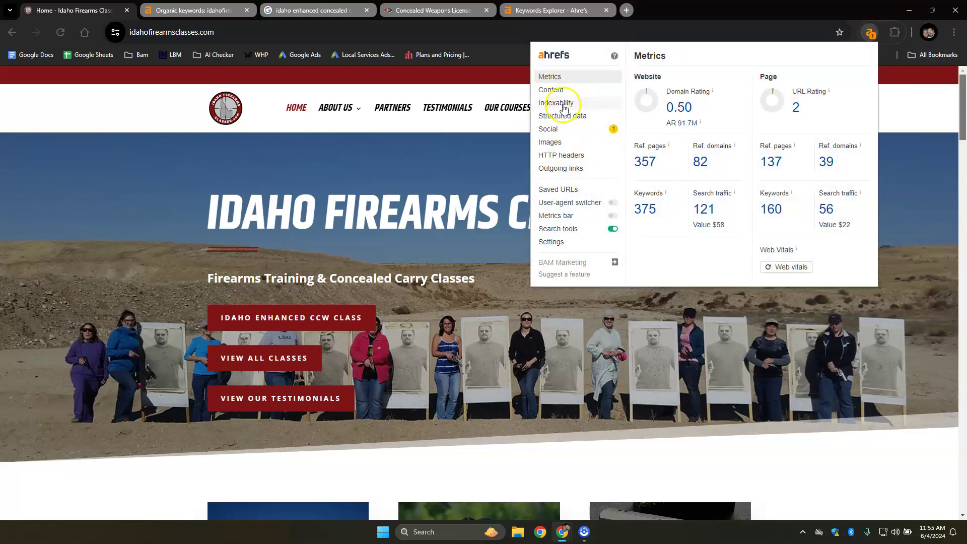
{"action": "left_click", "coordinate": [553, 90]}
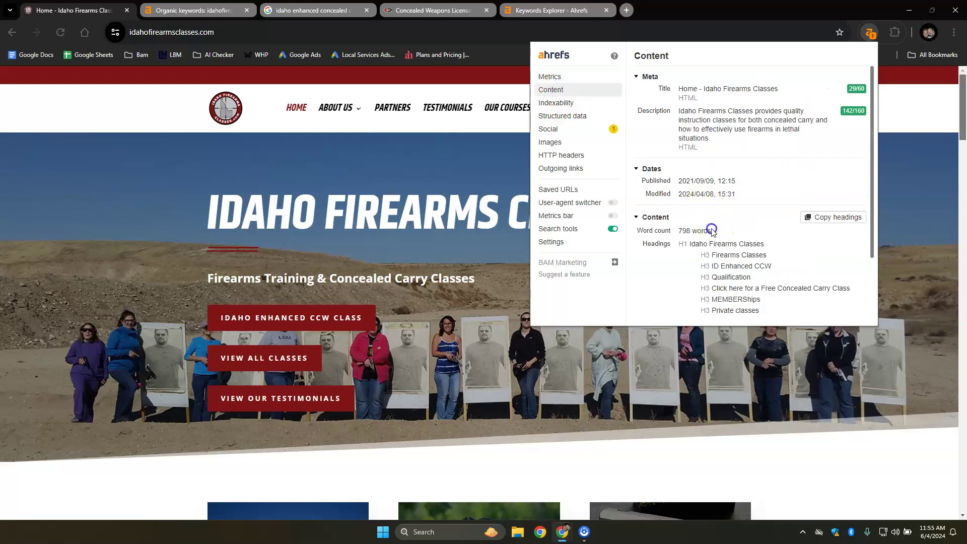
{"action": "left_click_drag", "start_coordinate": [712, 231], "coordinate": [678, 232]}
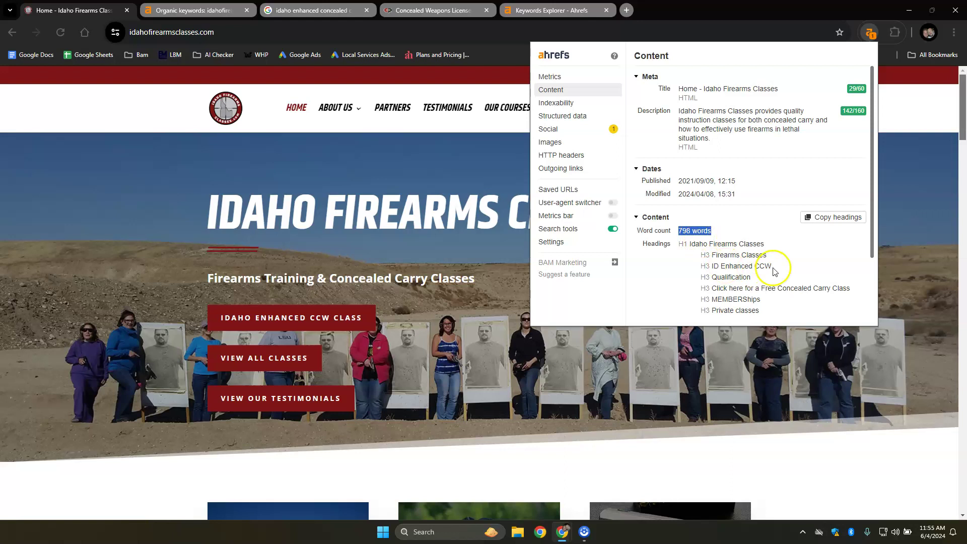
{"action": "left_click", "coordinate": [685, 462]}
Check the suggested file name when saving from the IFC Instructors image block, and cancel without saving
{"action": "scroll", "coordinate": [612, 328], "scroll_direction": "down", "scroll_amount": 8}
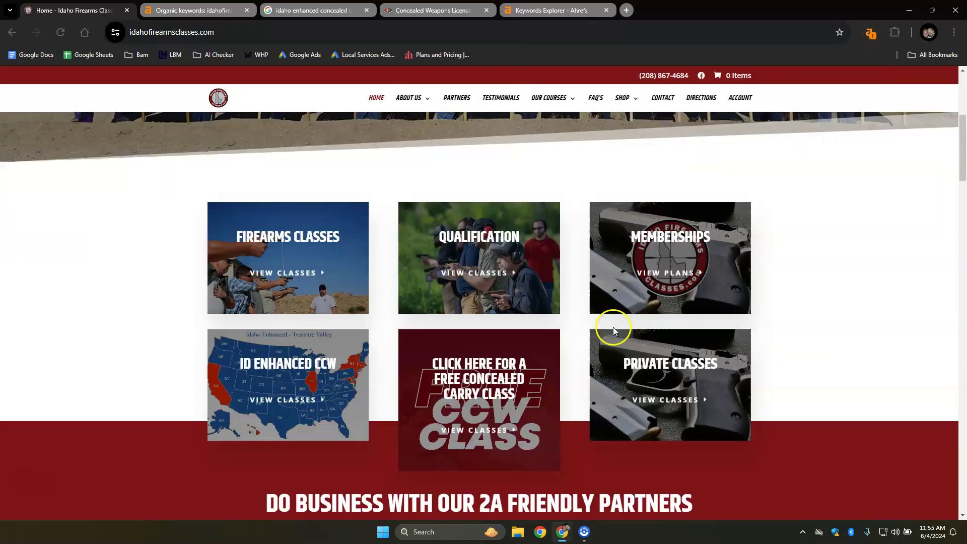
{"action": "scroll", "coordinate": [425, 383], "scroll_direction": "down", "scroll_amount": 5}
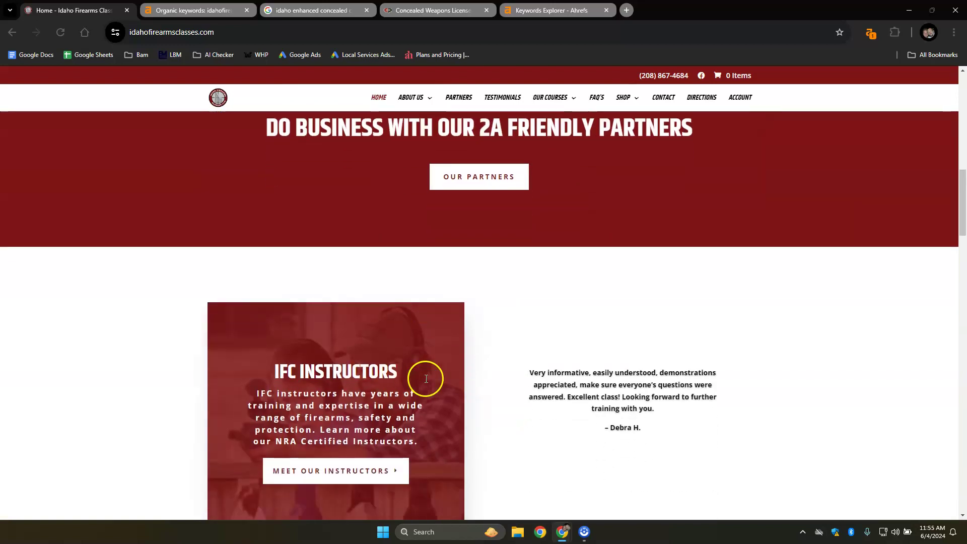
{"action": "right_click", "coordinate": [413, 349]}
{"action": "left_click", "coordinate": [450, 162]}
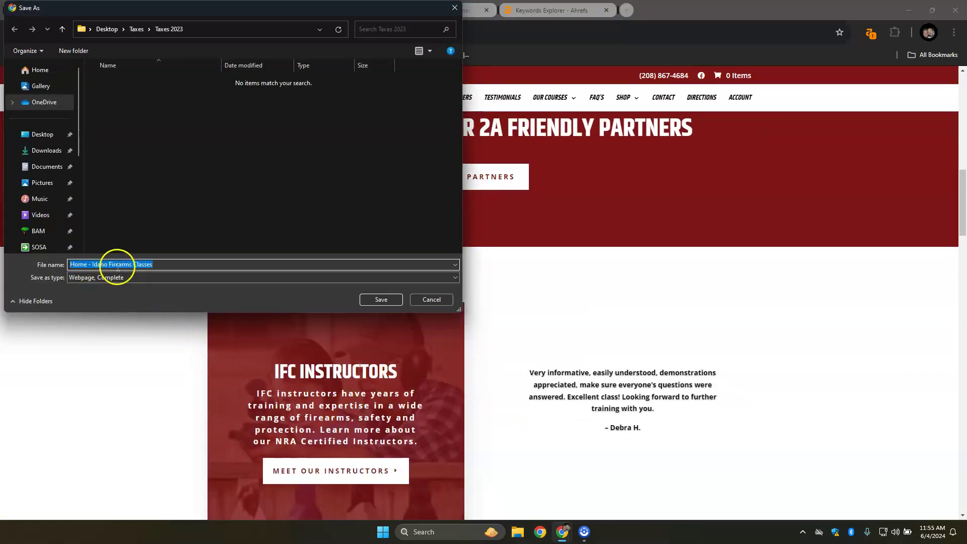
{"action": "left_click_drag", "start_coordinate": [162, 264], "coordinate": [61, 261]}
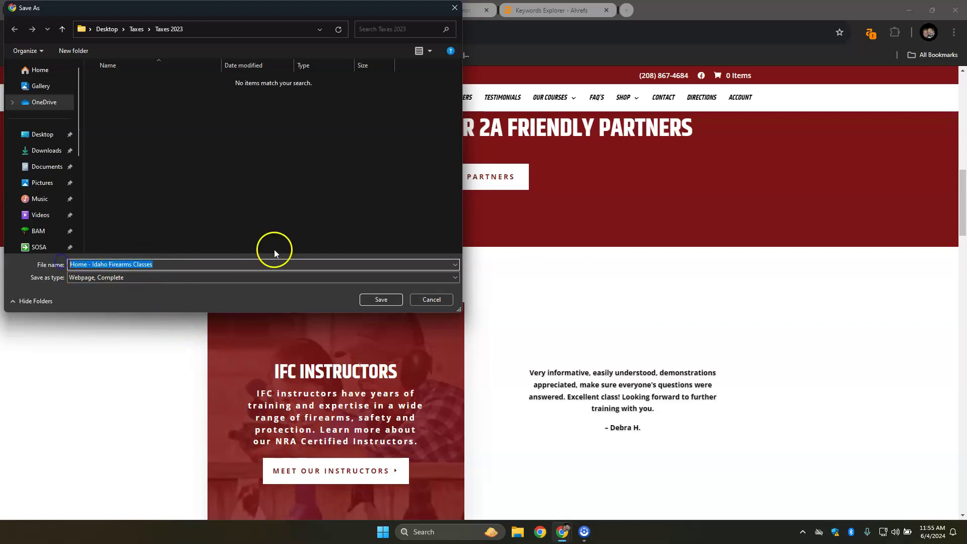
{"action": "left_click", "coordinate": [454, 8]}
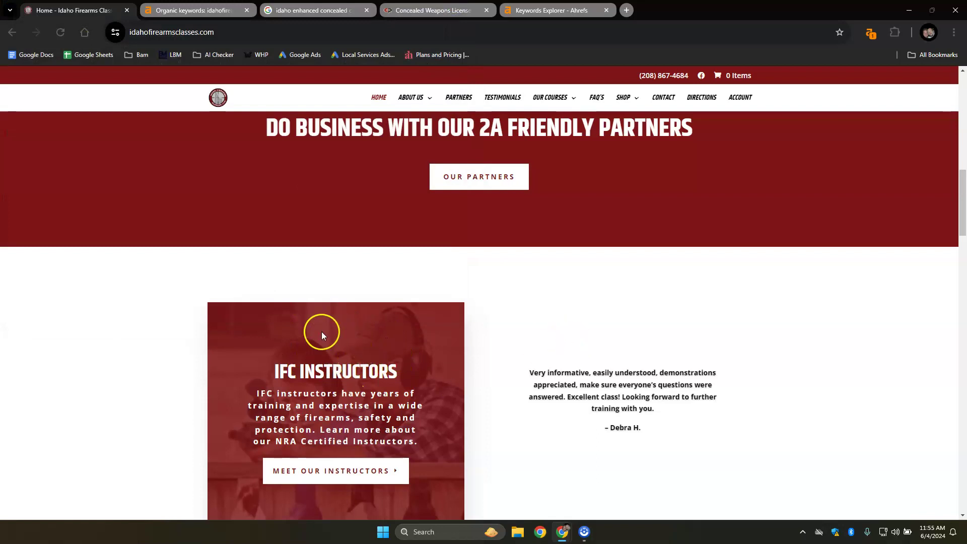
Check the suggested file name when saving from the Memberships banner image, and cancel without saving
{"action": "scroll", "coordinate": [386, 329], "scroll_direction": "down", "scroll_amount": 5}
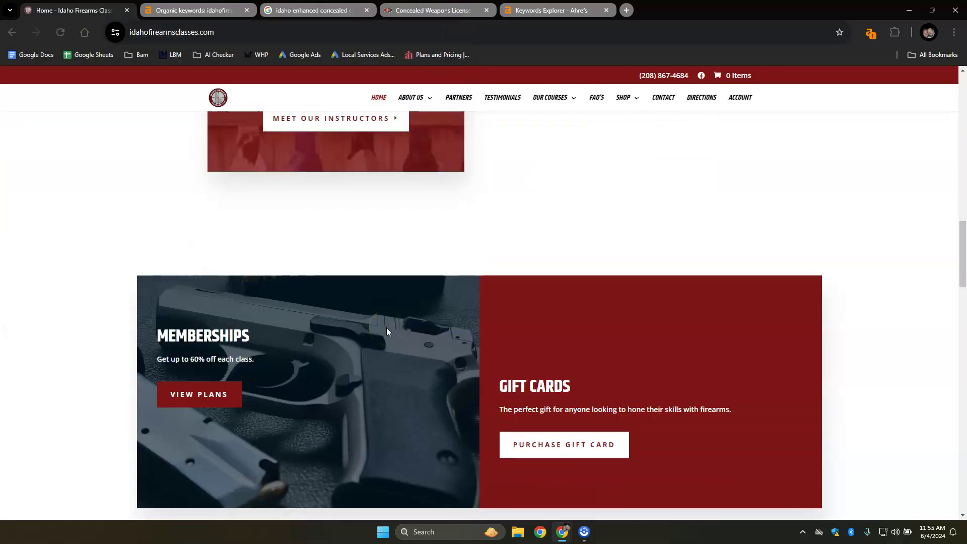
{"action": "right_click", "coordinate": [386, 327]}
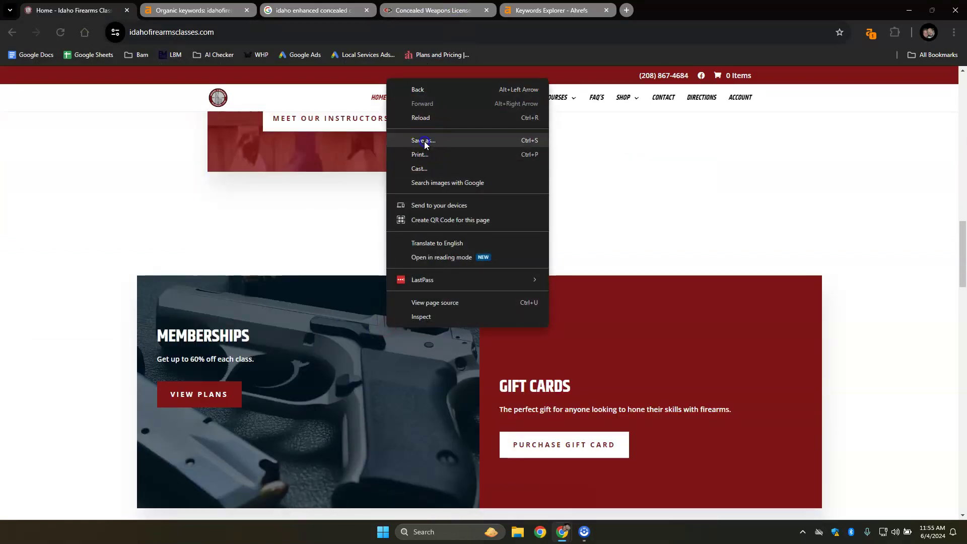
{"action": "left_click", "coordinate": [424, 143]}
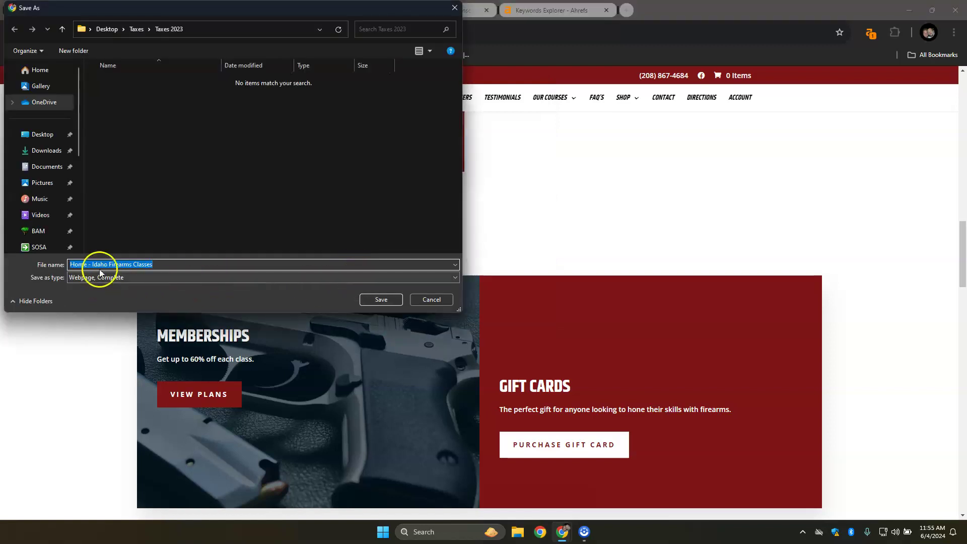
{"action": "left_click", "coordinate": [455, 8]}
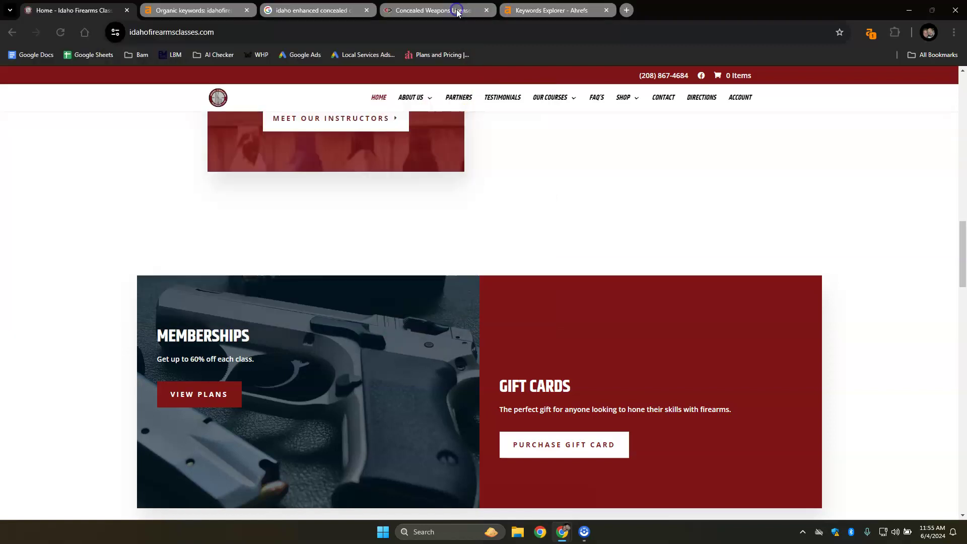
Review the rest of the home page from the gift cards section down to the Send a Message form
{"action": "scroll", "coordinate": [620, 253], "scroll_direction": "down", "scroll_amount": 1}
{"action": "scroll", "coordinate": [621, 256], "scroll_direction": "down", "scroll_amount": 10}
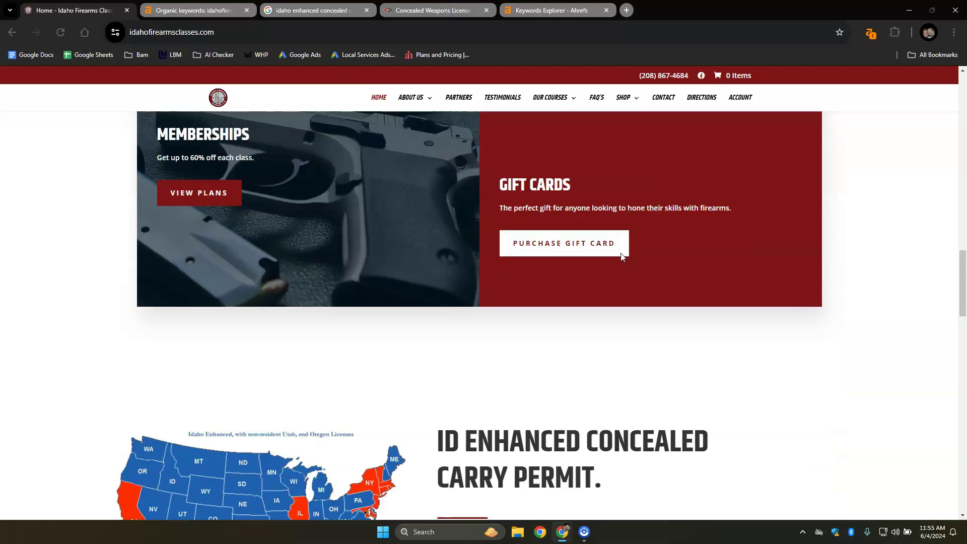
{"action": "scroll", "coordinate": [621, 257], "scroll_direction": "down", "scroll_amount": 8}
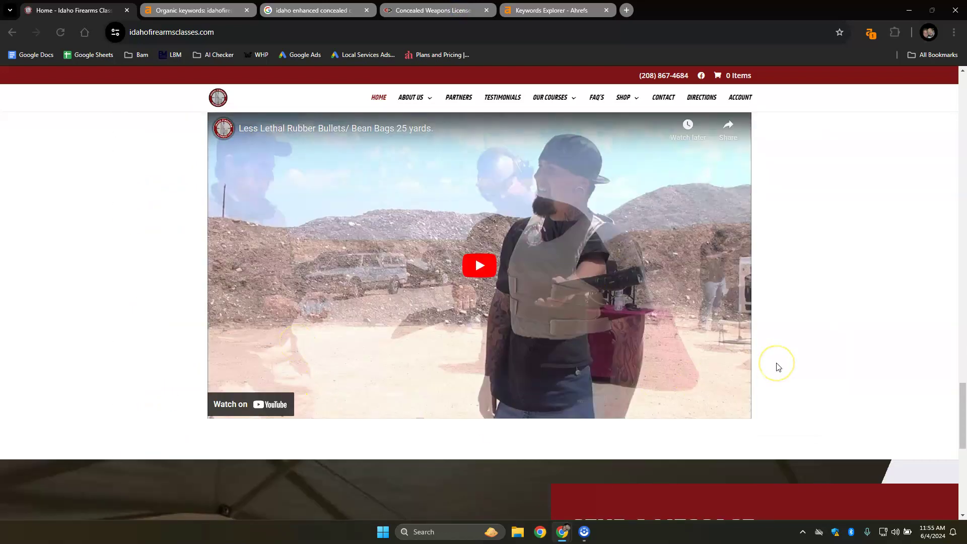
{"action": "scroll", "coordinate": [777, 366], "scroll_direction": "down", "scroll_amount": 5}
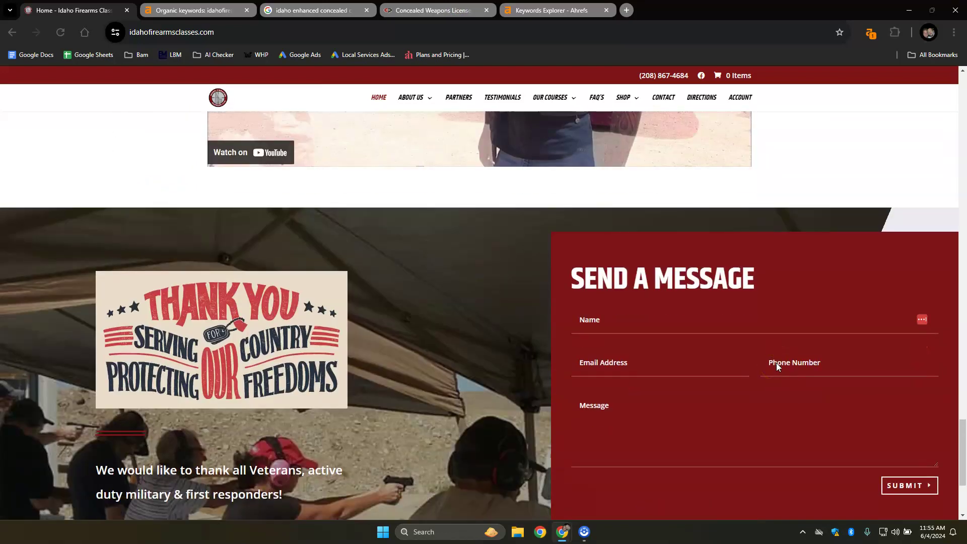
Check the site's keyword metrics in the Ahrefs extension and view the already open Organic keywords report for idahofirearmsclasses.com
{"action": "left_click", "coordinate": [868, 34]}
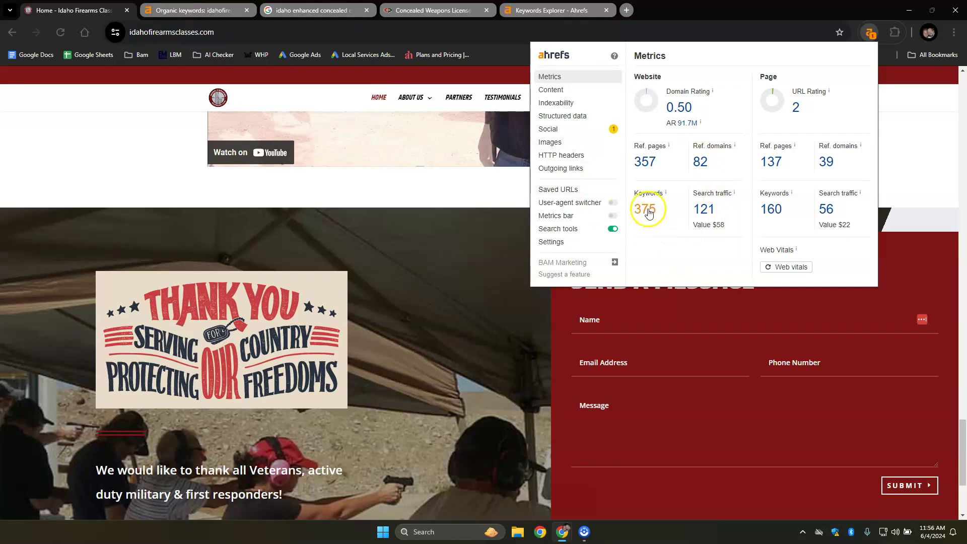
{"action": "left_click", "coordinate": [205, 12]}
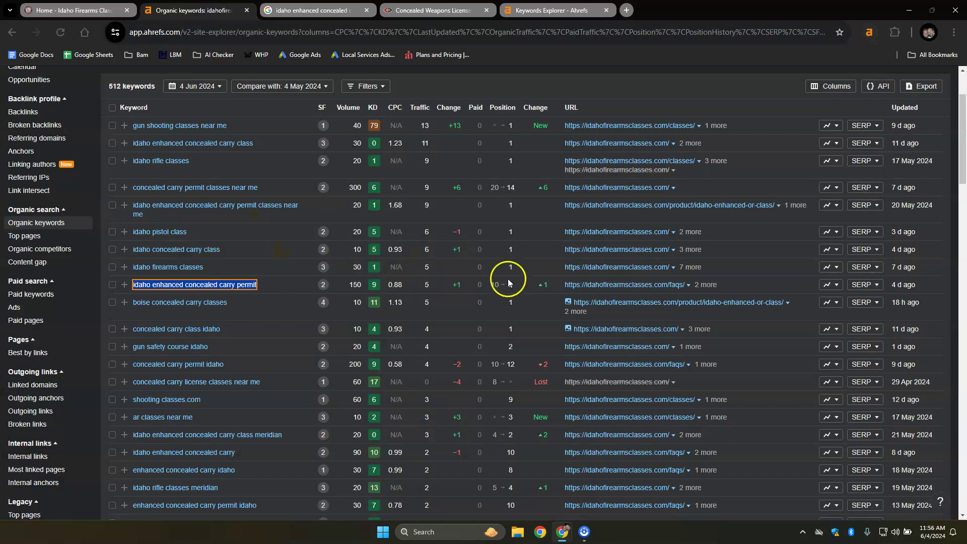
{"action": "scroll", "coordinate": [433, 272], "scroll_direction": "up", "scroll_amount": 2}
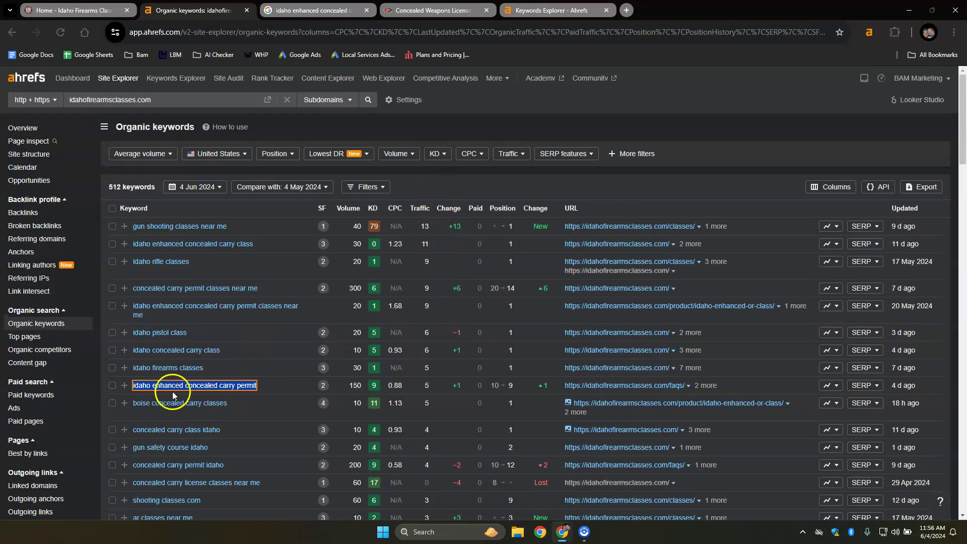
{"action": "left_click", "coordinate": [425, 184]}
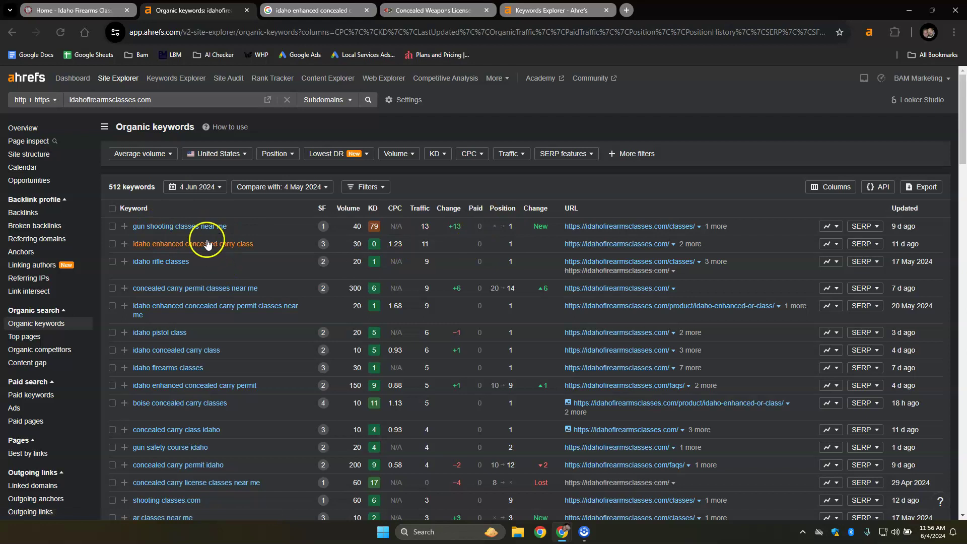
Examine the keyword "gun shooting classes near me" and highlight the traffic figure for "idaho enhanced concealed carry class"
{"action": "left_click_drag", "start_coordinate": [131, 226], "coordinate": [228, 227]}
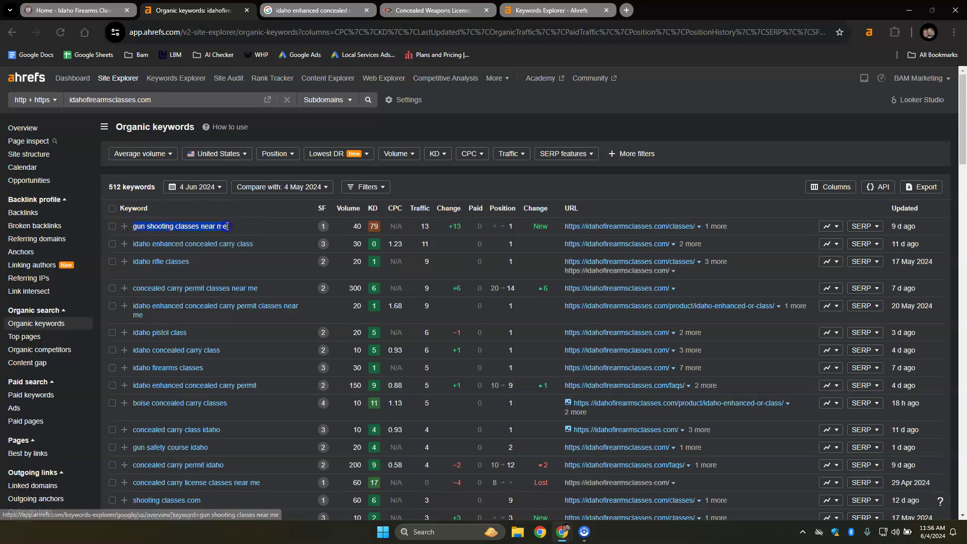
{"action": "left_click", "coordinate": [257, 207]}
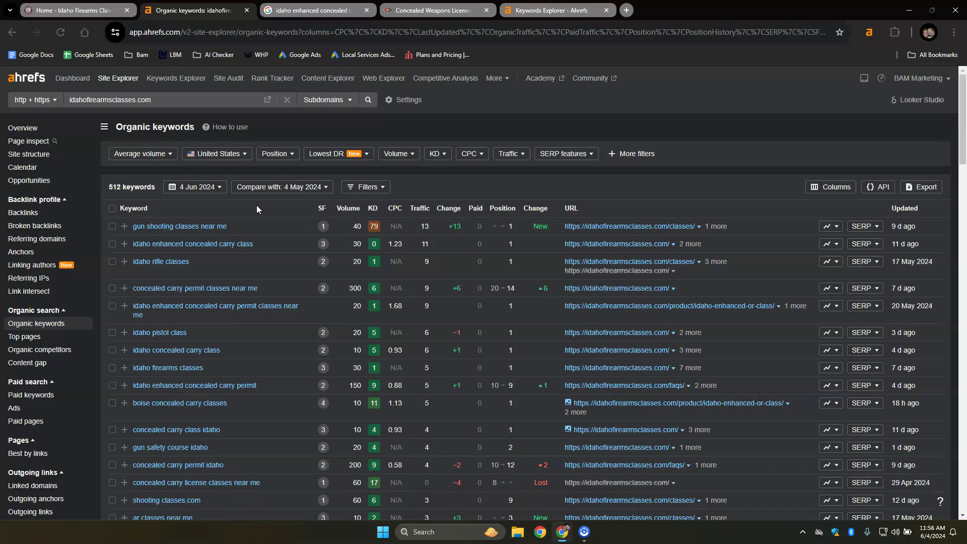
{"action": "left_click", "coordinate": [177, 227]}
{"action": "double_click", "coordinate": [426, 245]}
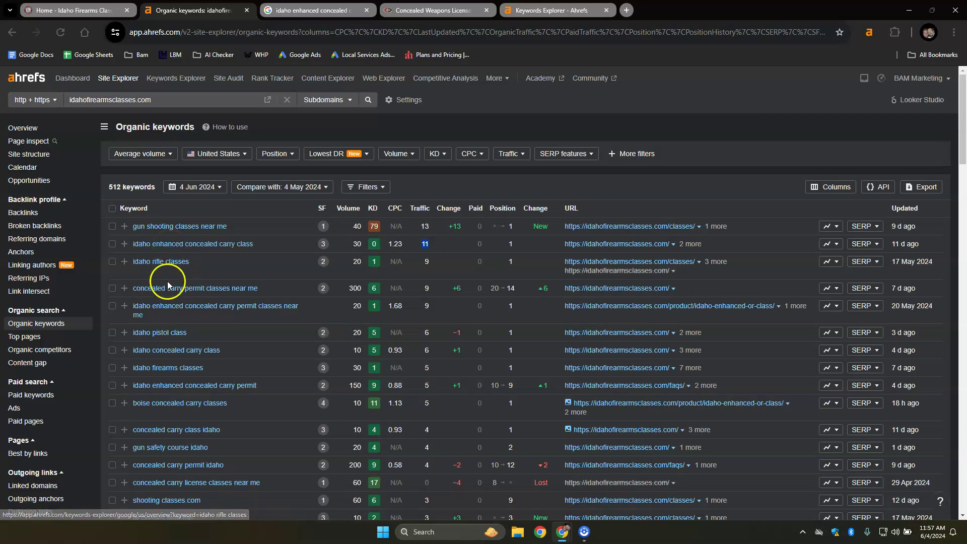
Examine the volume, difficulty and ranking position of "concealed carry permit idaho" and skim the surrounding keywords in the report
{"action": "scroll", "coordinate": [459, 330], "scroll_direction": "down", "scroll_amount": 2}
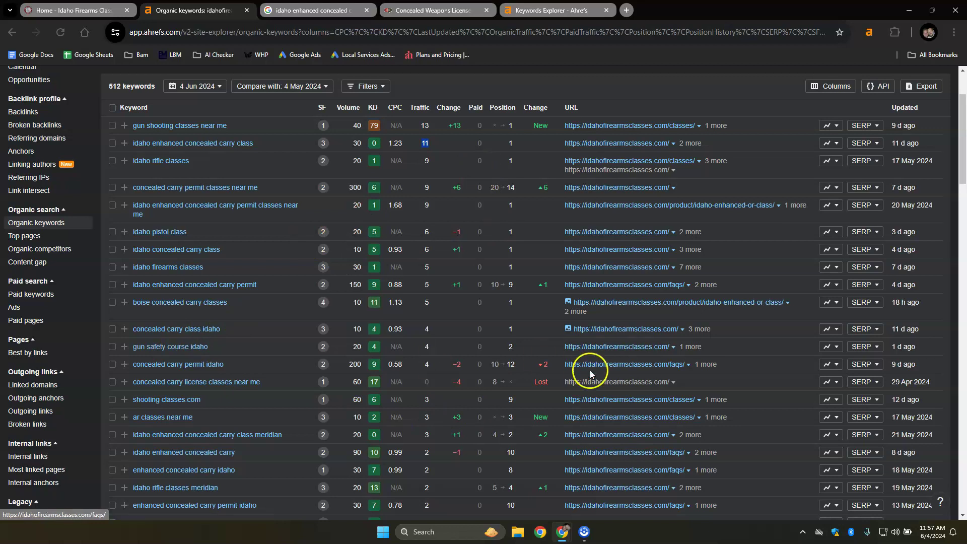
{"action": "left_click_drag", "start_coordinate": [272, 372], "coordinate": [140, 371]}
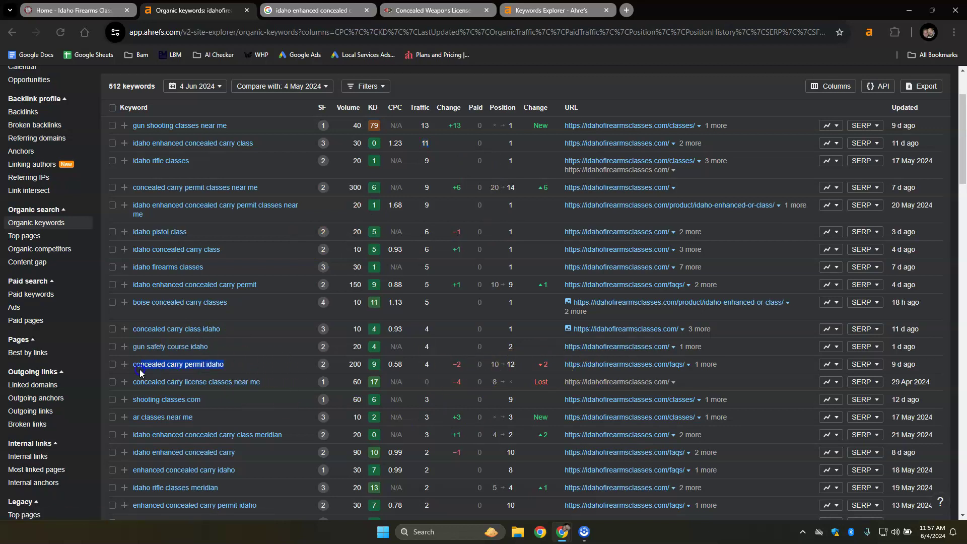
{"action": "left_click", "coordinate": [340, 369]}
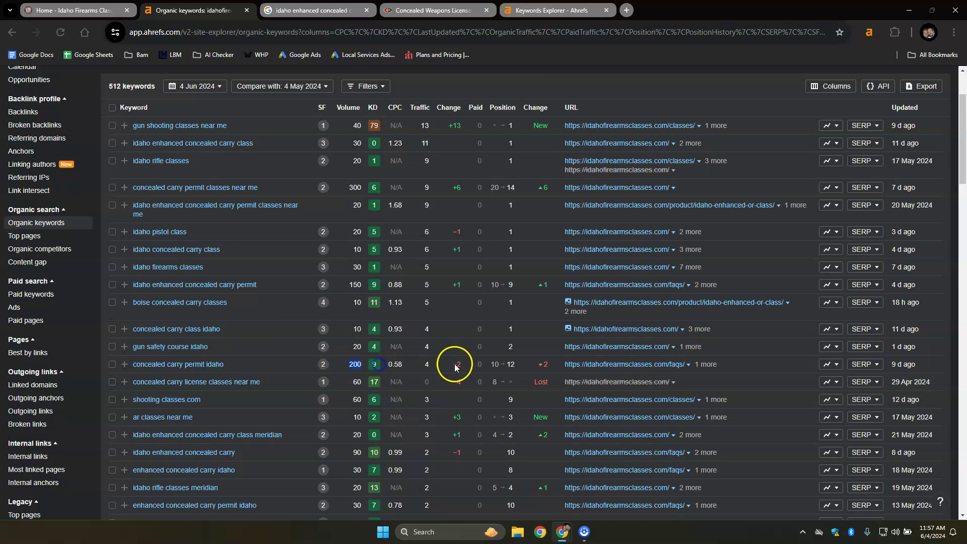
{"action": "double_click", "coordinate": [511, 364]}
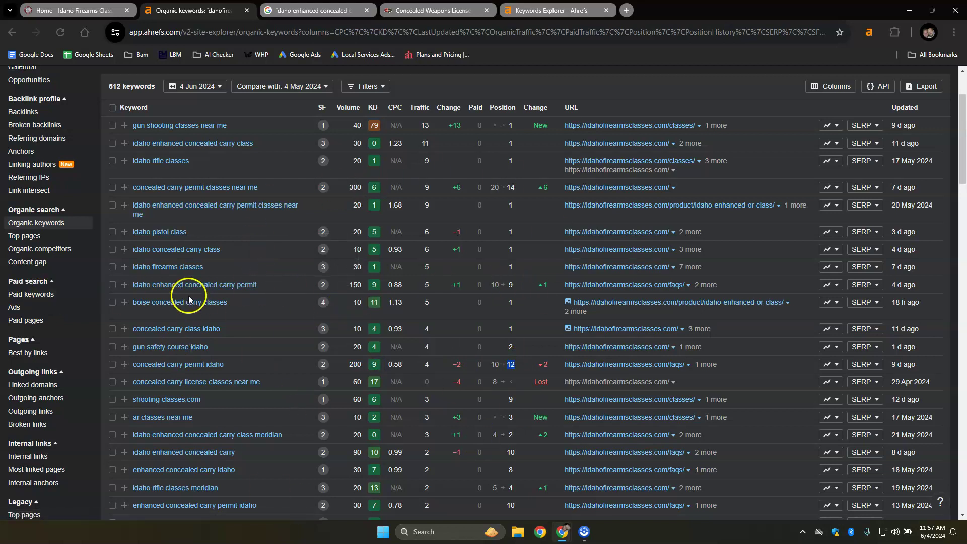
{"action": "scroll", "coordinate": [473, 301], "scroll_direction": "down", "scroll_amount": 3}
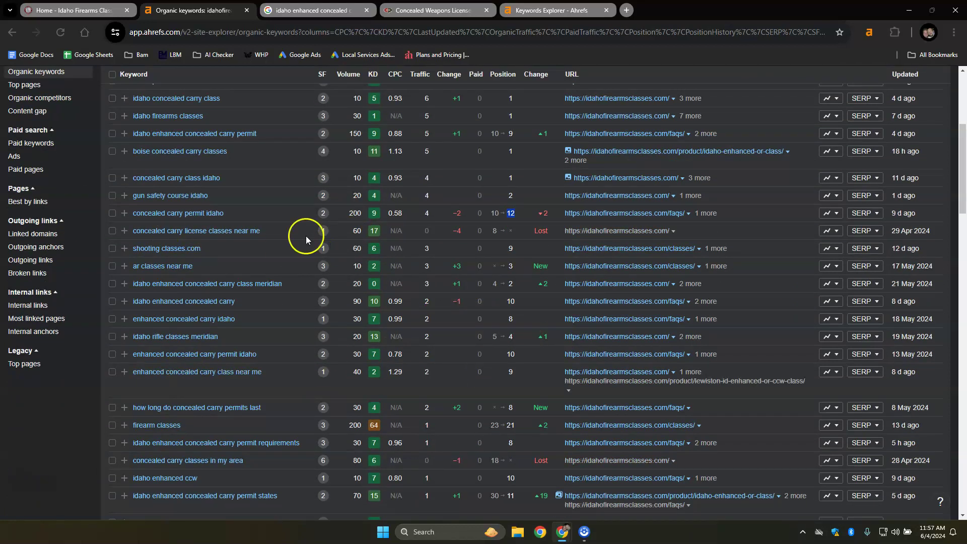
{"action": "scroll", "coordinate": [485, 248], "scroll_direction": "up", "scroll_amount": 3}
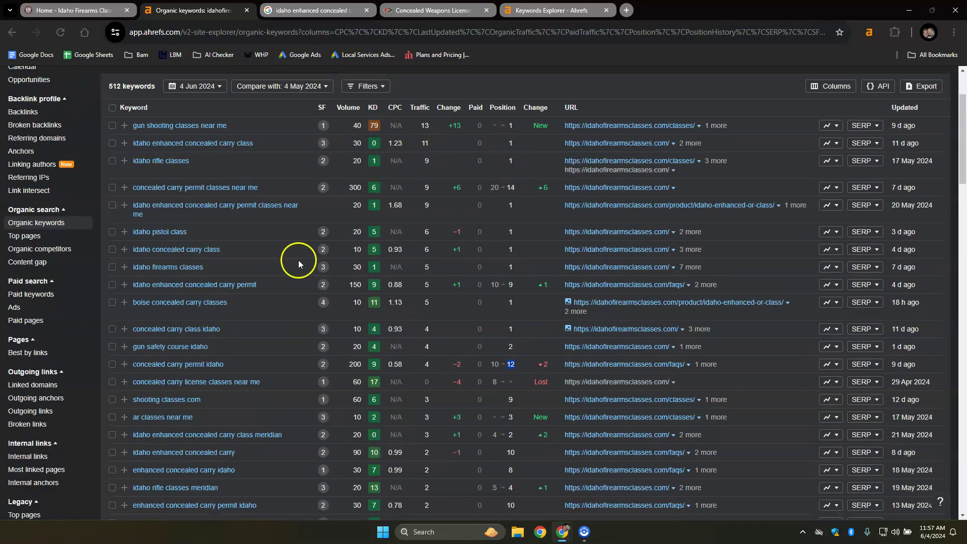
{"action": "scroll", "coordinate": [395, 365], "scroll_direction": "up", "scroll_amount": 2}
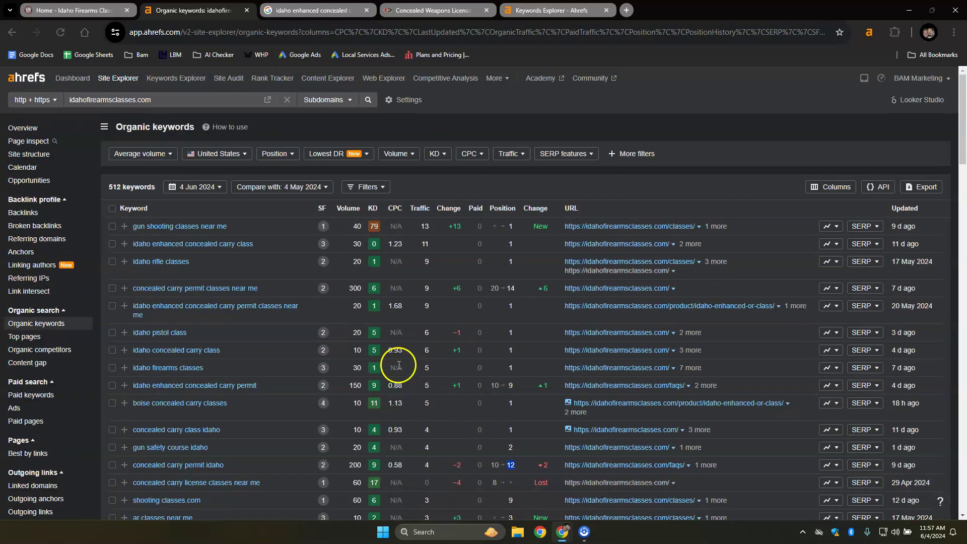
Review the organic rankings in the open Google results for "idaho enhanced concealed carry permit", continuing past the first ten listings
{"action": "left_click", "coordinate": [301, 13]}
{"action": "scroll", "coordinate": [274, 216], "scroll_direction": "up", "scroll_amount": 3}
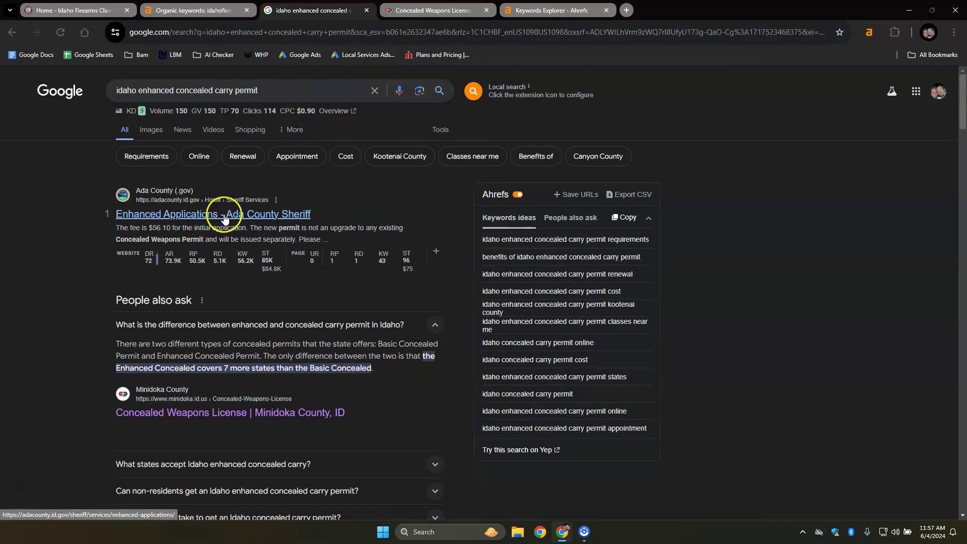
{"action": "scroll", "coordinate": [192, 238], "scroll_direction": "down", "scroll_amount": 10}
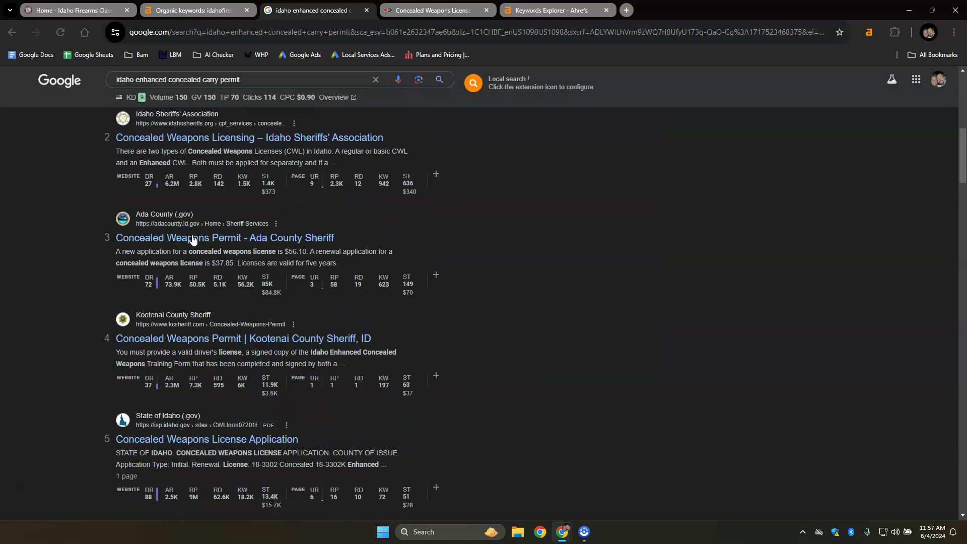
{"action": "scroll", "coordinate": [192, 238], "scroll_direction": "down", "scroll_amount": 15}
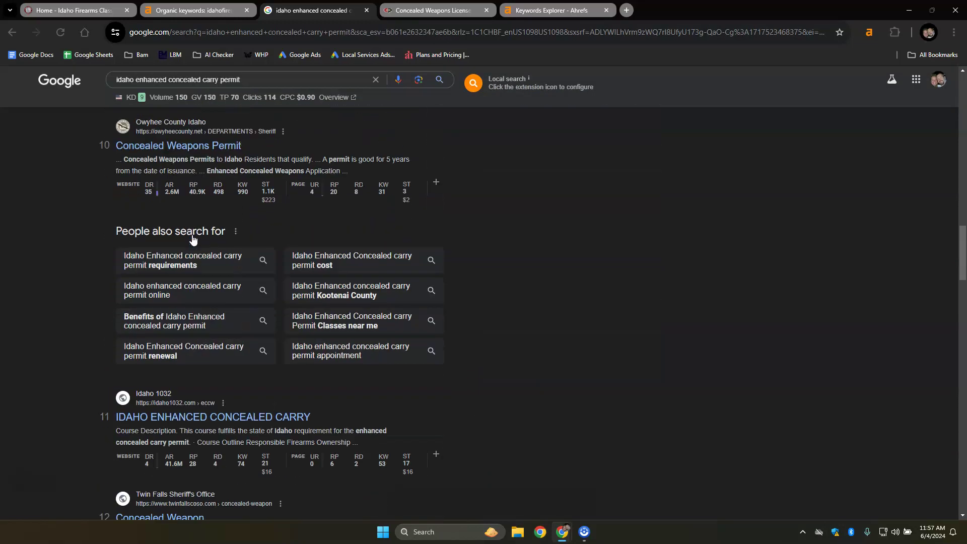
Find the Idaho Firearms Classes listing among the lower organic results for "idaho enhanced concealed carry permit" and return to the first listing
{"action": "scroll", "coordinate": [192, 239], "scroll_direction": "down", "scroll_amount": 12}
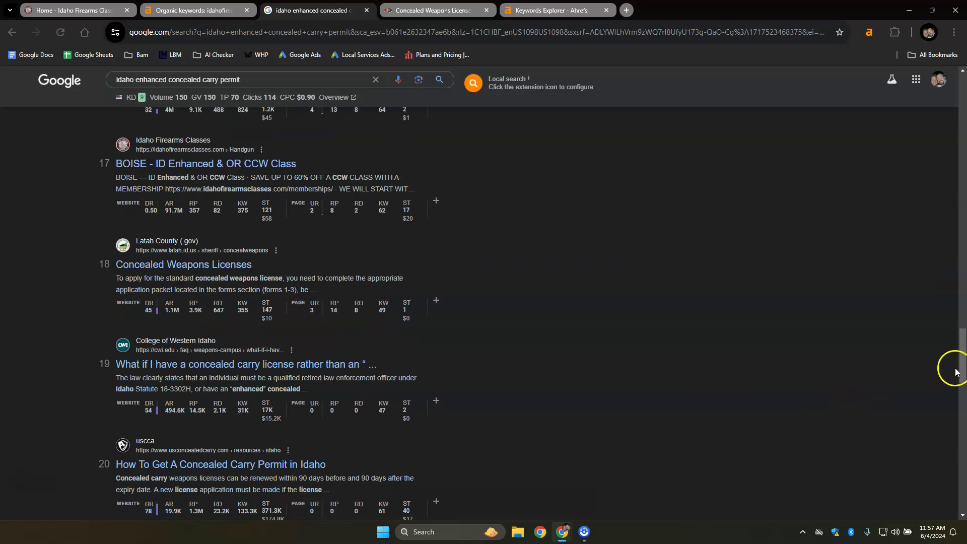
{"action": "left_click_drag", "start_coordinate": [960, 360], "coordinate": [960, 101]}
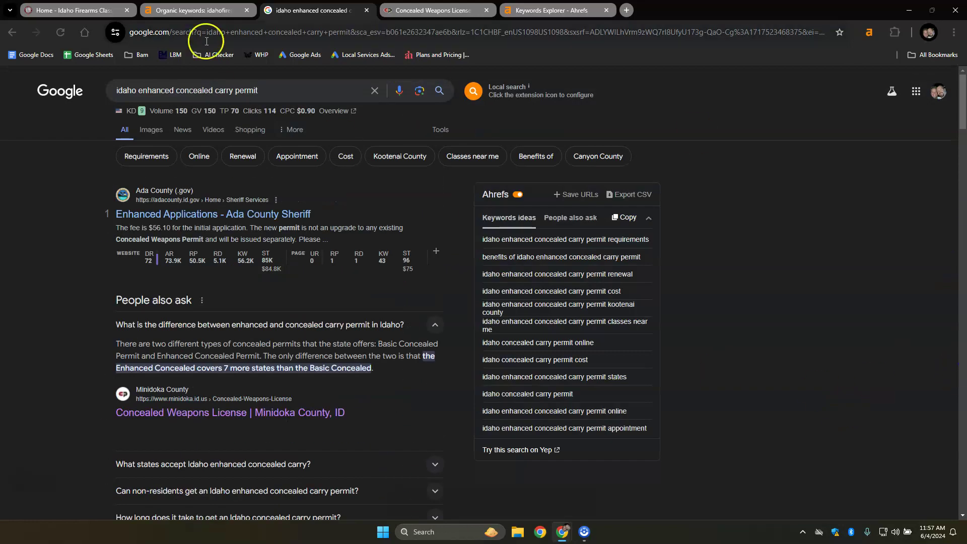
Reopen the closed Google results for "idaho firearms class", examine the Places listings and highlight the search query
{"action": "key", "text": "ctrl+shift+t"}
{"action": "scroll", "coordinate": [181, 246], "scroll_direction": "down", "scroll_amount": 5}
{"action": "scroll", "coordinate": [183, 249], "scroll_direction": "down", "scroll_amount": 1}
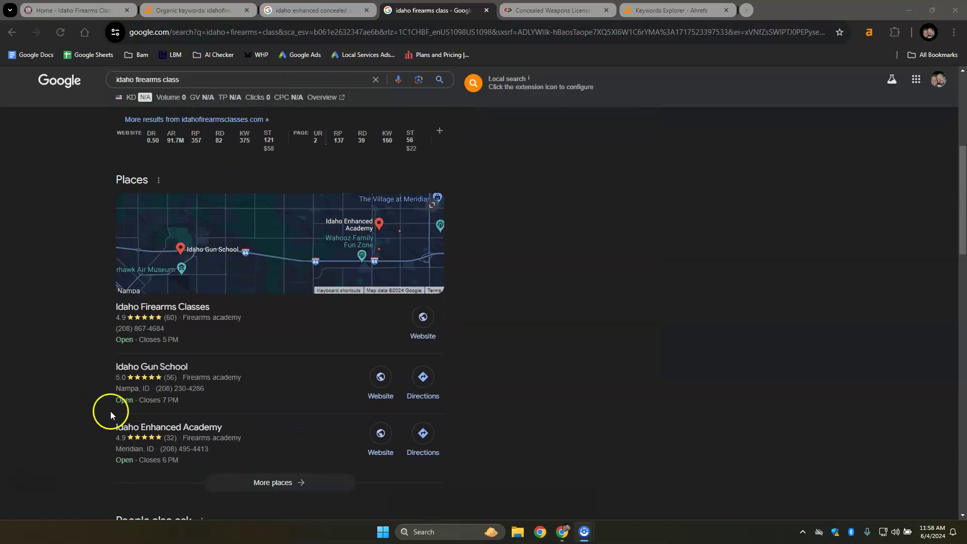
{"action": "left_click_drag", "start_coordinate": [183, 85], "coordinate": [109, 94]}
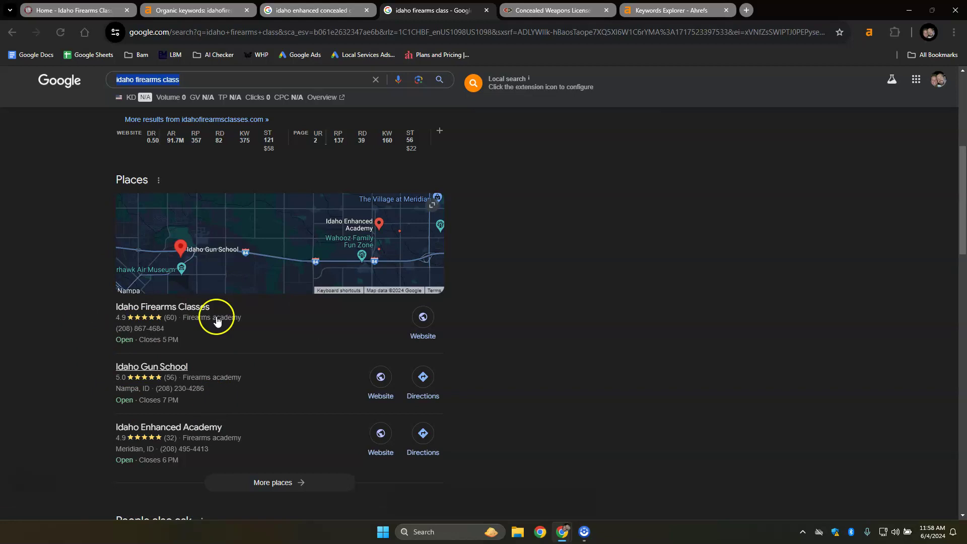
Revisit the Organic keywords report for idahofirearmsclasses.com and return to the "idaho firearms class" results
{"action": "key", "text": "ctrl+shift+Tab"}
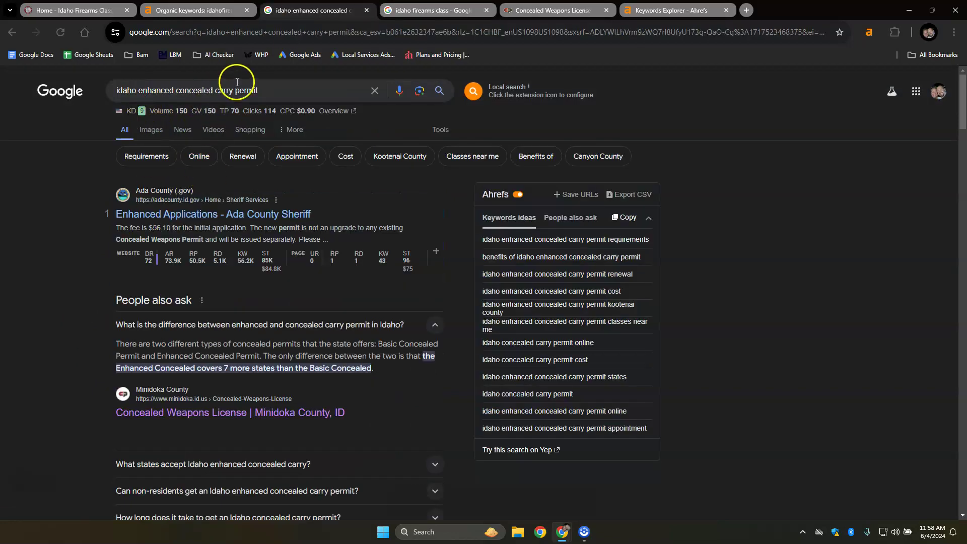
{"action": "key", "text": "ctrl+shift+Tab"}
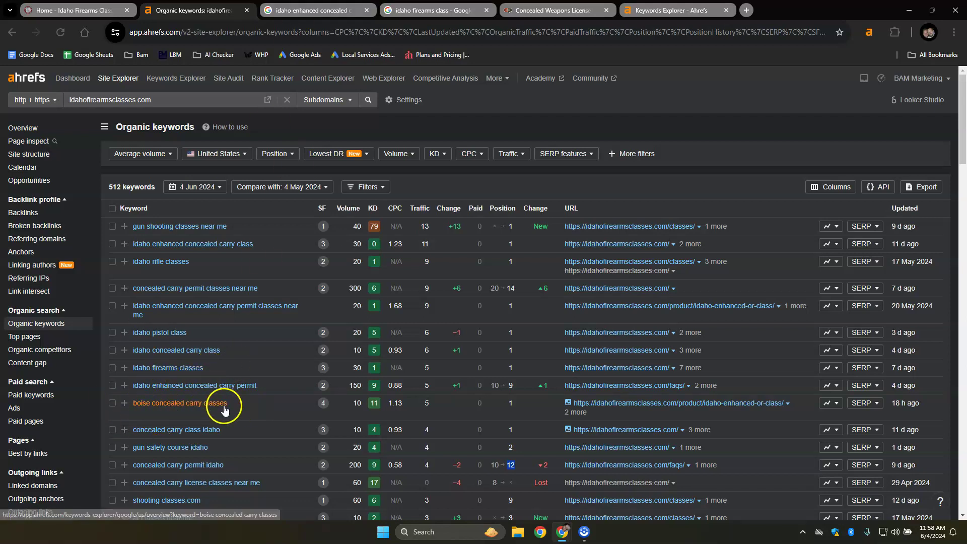
{"action": "key", "text": "ctrl+Tab"}
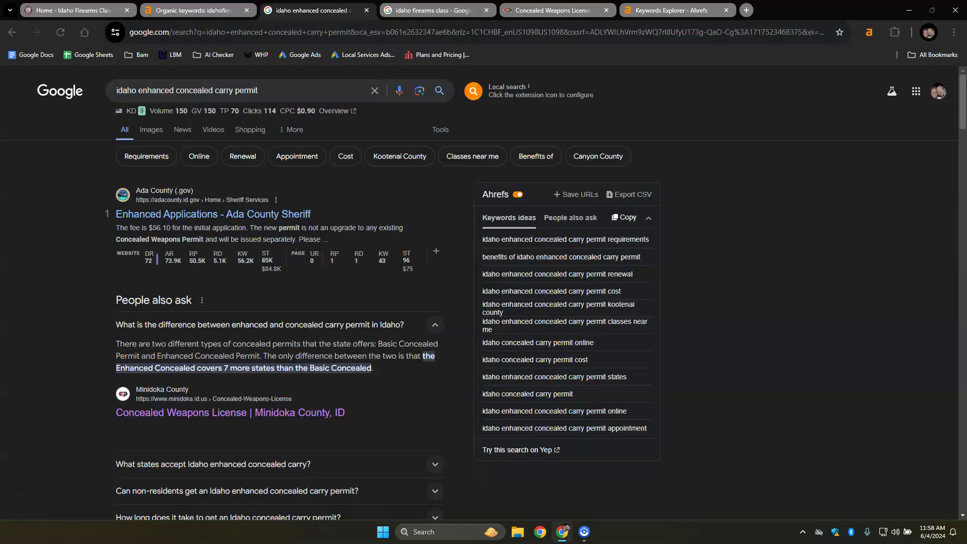
{"action": "key", "text": "ctrl+Tab"}
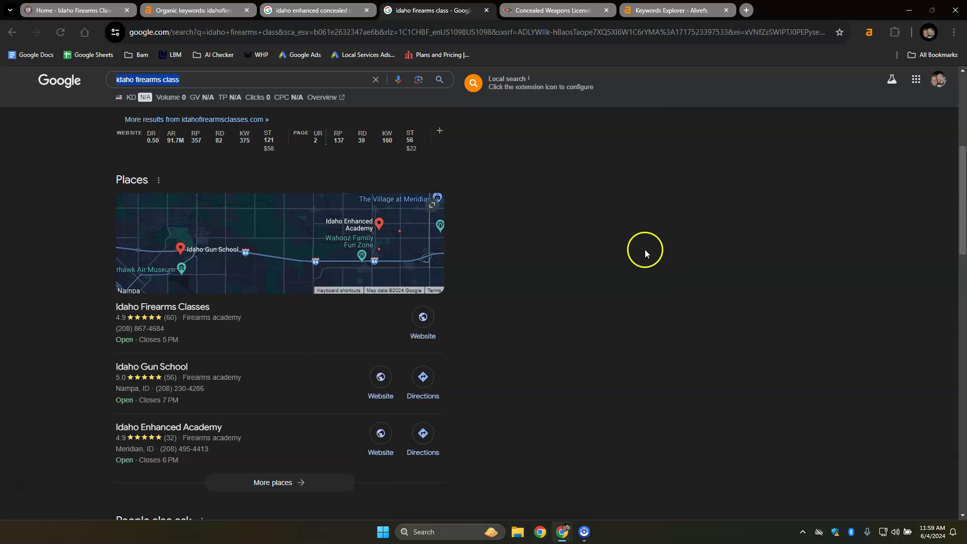
Skim Minidoka County's Concealed Weapons License page, already open from the permit results, and check its metrics in the Ahrefs extension
{"action": "left_click", "coordinate": [318, 10]}
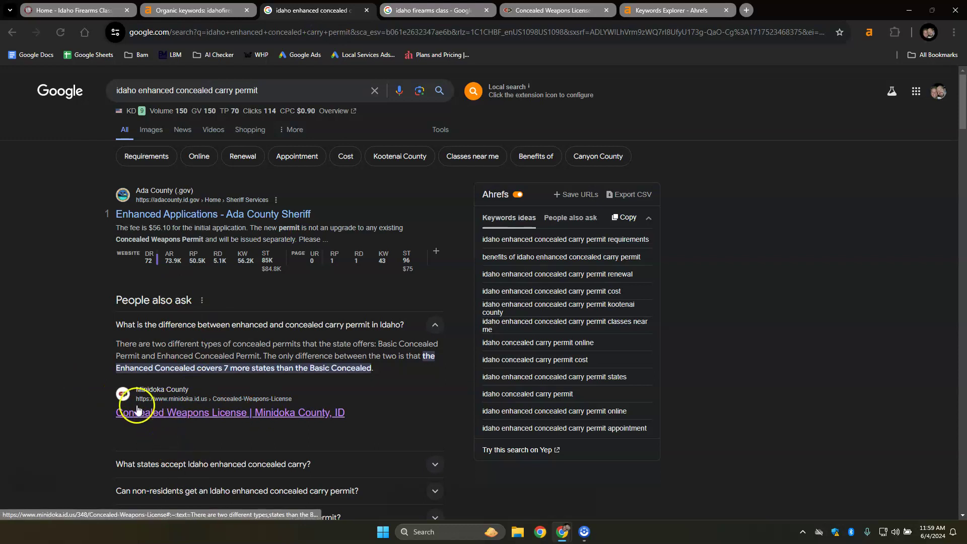
{"action": "left_click", "coordinate": [554, 10]}
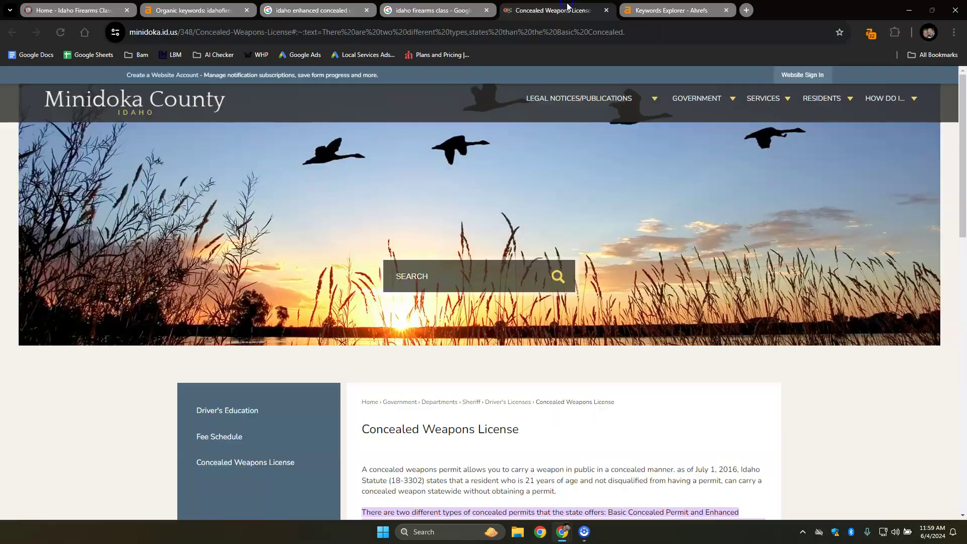
{"action": "scroll", "coordinate": [602, 282], "scroll_direction": "down", "scroll_amount": 10}
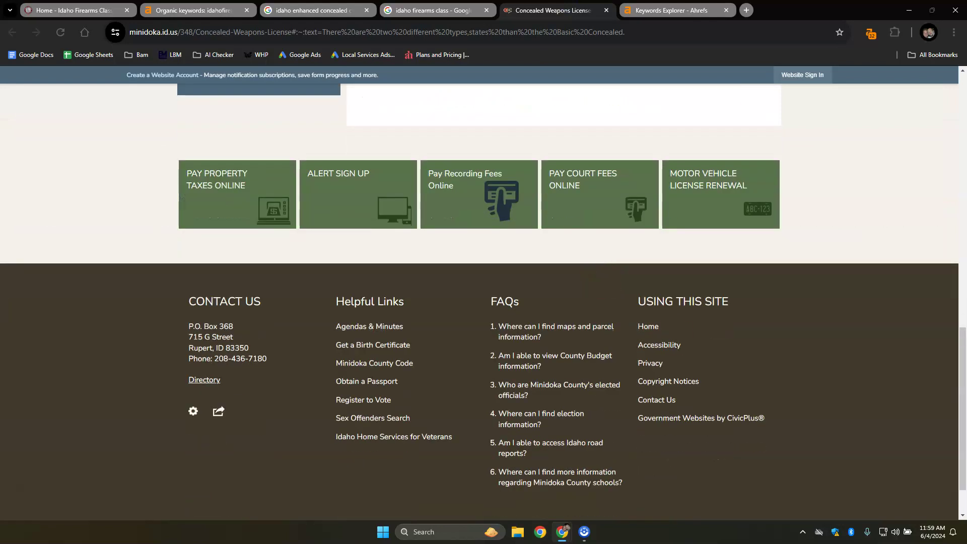
{"action": "left_click_drag", "start_coordinate": [962, 439], "coordinate": [925, 167]}
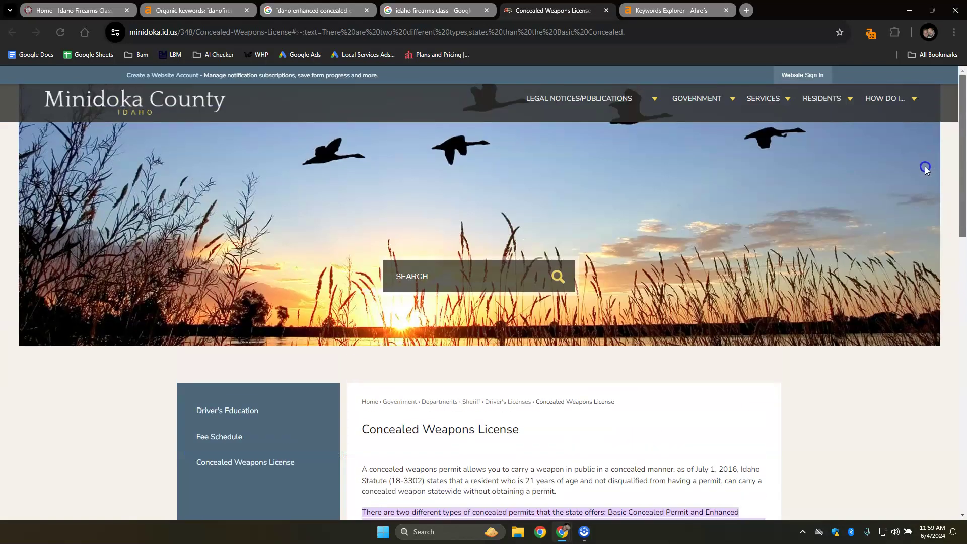
{"action": "left_click", "coordinate": [872, 33]}
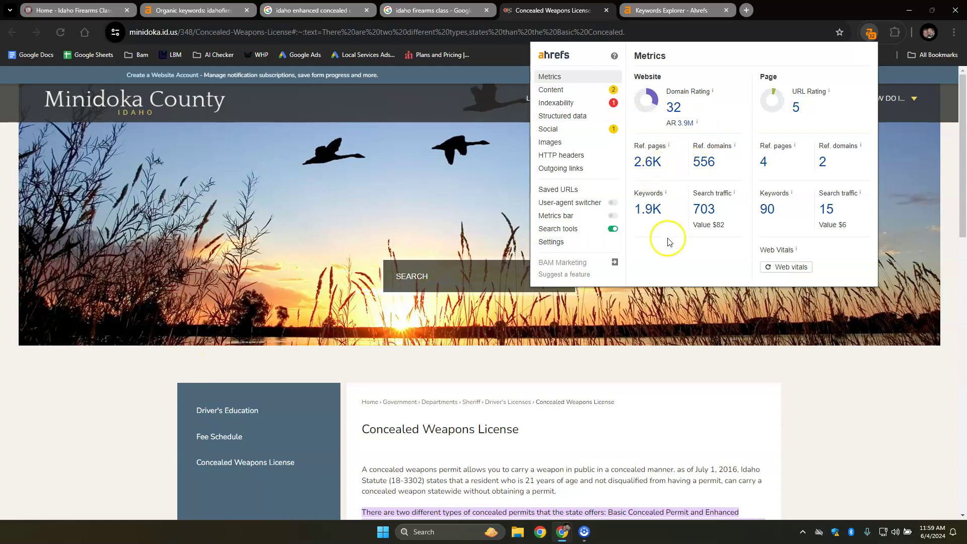
Examine the search volumes of the "idaho" matching terms that include "firearm" in the open Keywords Explorer report
{"action": "left_click", "coordinate": [662, 15]}
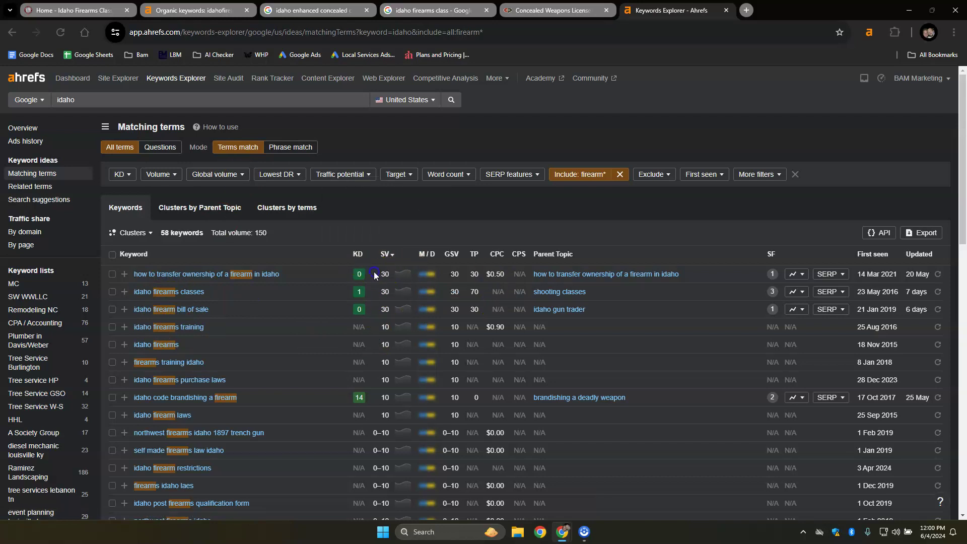
{"action": "left_click_drag", "start_coordinate": [374, 275], "coordinate": [390, 427]}
{"action": "left_click", "coordinate": [467, 222]}
Review the Idaho Firearms Classes home page from the hero section to the contact form and return to its beginning
{"action": "left_click", "coordinate": [107, 11]}
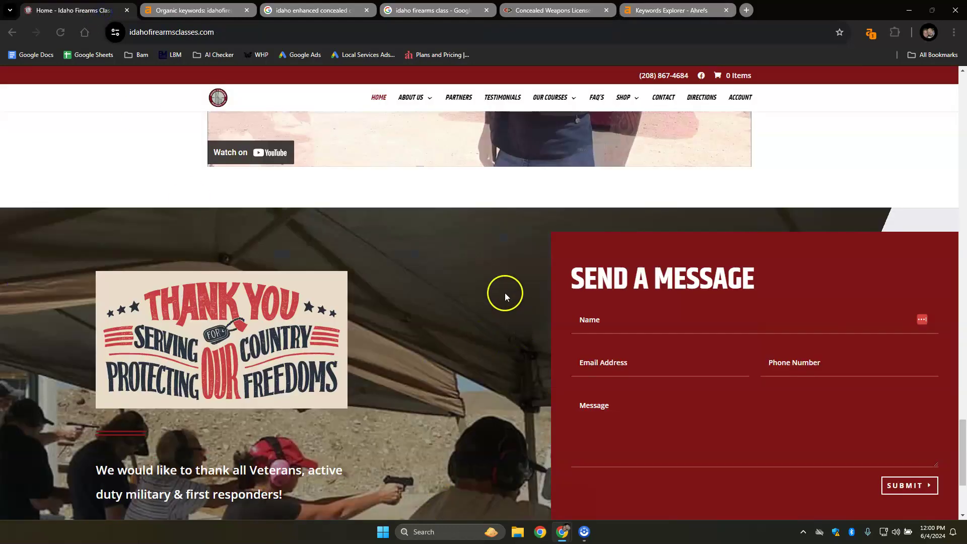
{"action": "left_click_drag", "start_coordinate": [960, 426], "coordinate": [947, 63]}
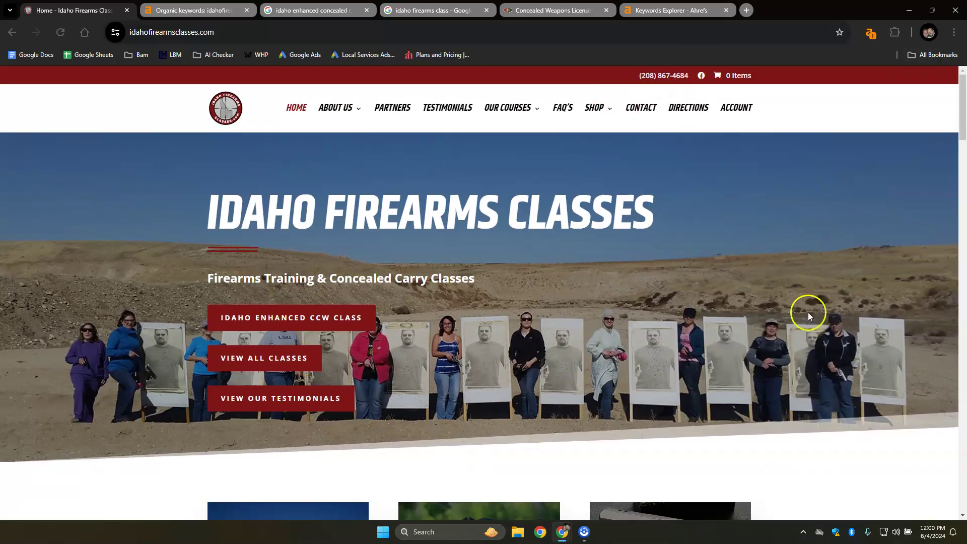
{"action": "scroll", "coordinate": [748, 274], "scroll_direction": "down", "scroll_amount": 9}
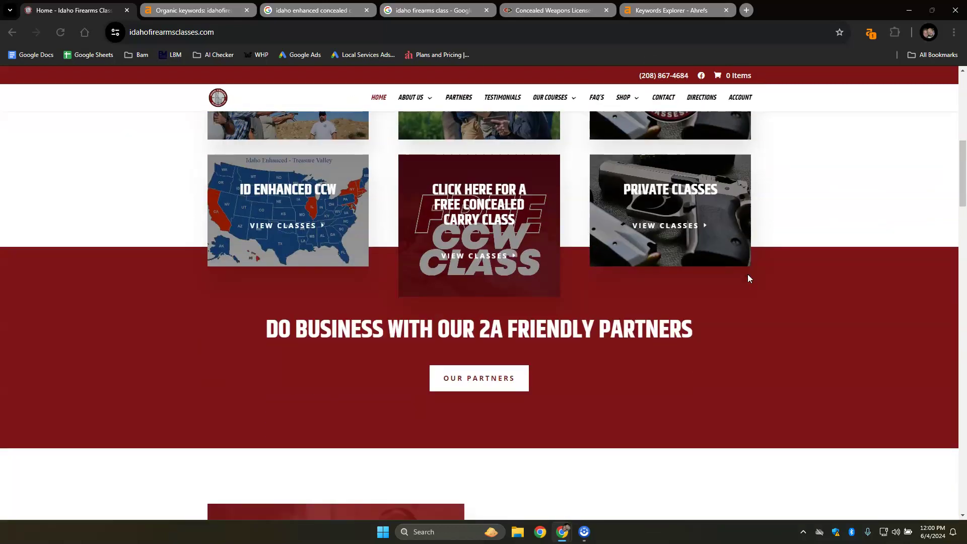
{"action": "scroll", "coordinate": [747, 274], "scroll_direction": "down", "scroll_amount": 15}
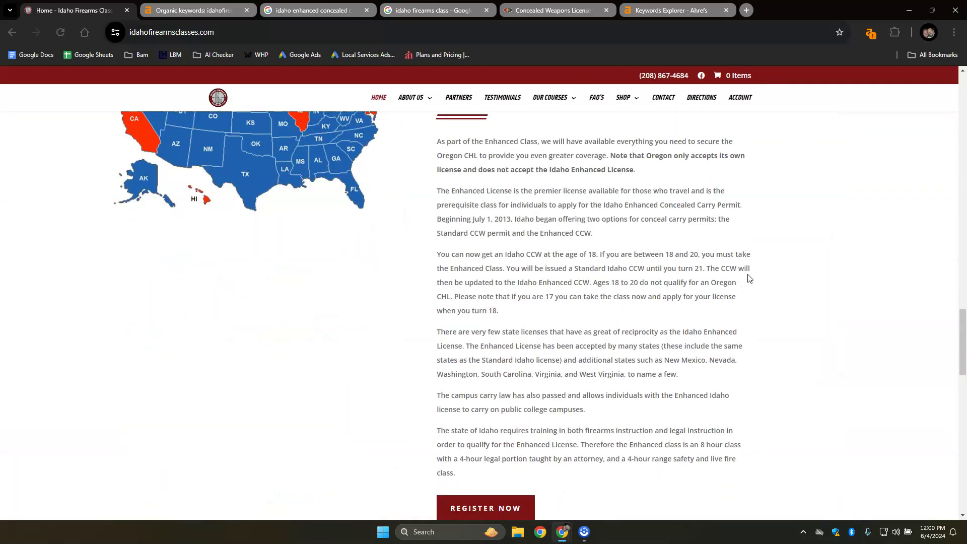
{"action": "scroll", "coordinate": [747, 277], "scroll_direction": "down", "scroll_amount": 12}
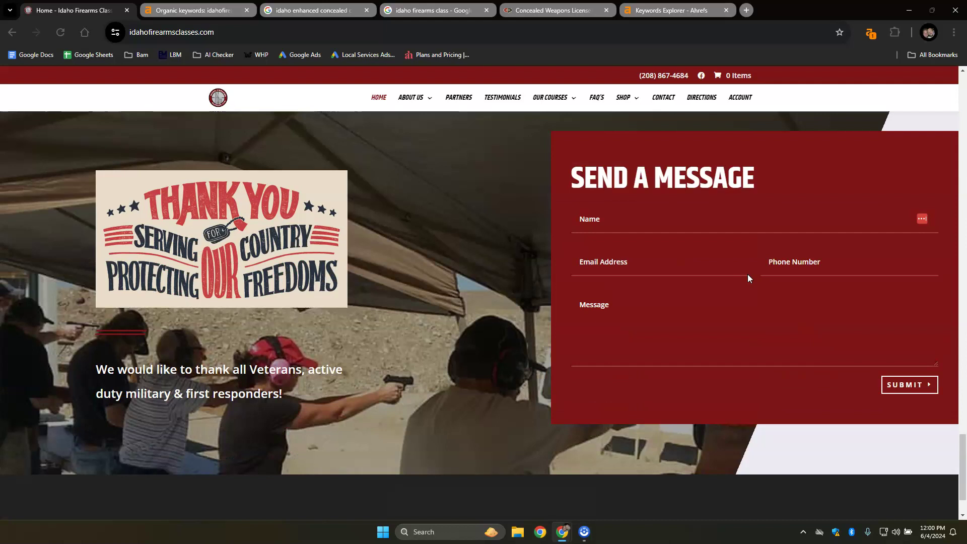
{"action": "left_click", "coordinate": [596, 278]}
{"action": "left_click_drag", "start_coordinate": [963, 458], "coordinate": [960, 79]}
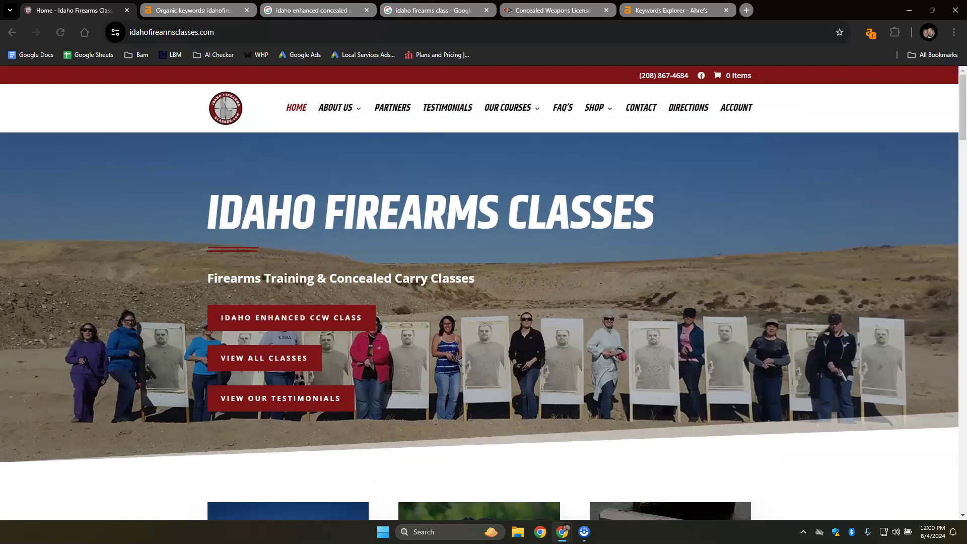